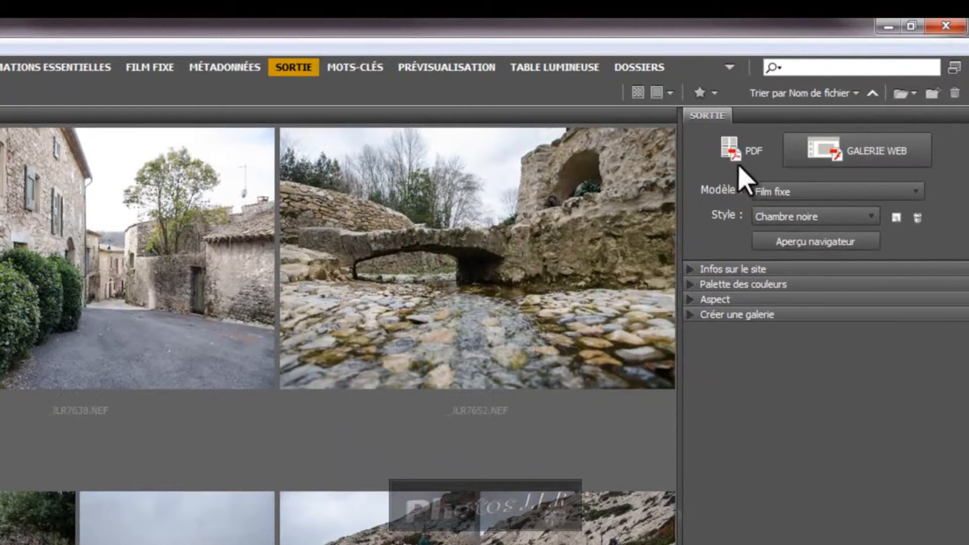
Set the web gallery template to Standard, keeping the Vignette moyenne style
left_click(916, 191)
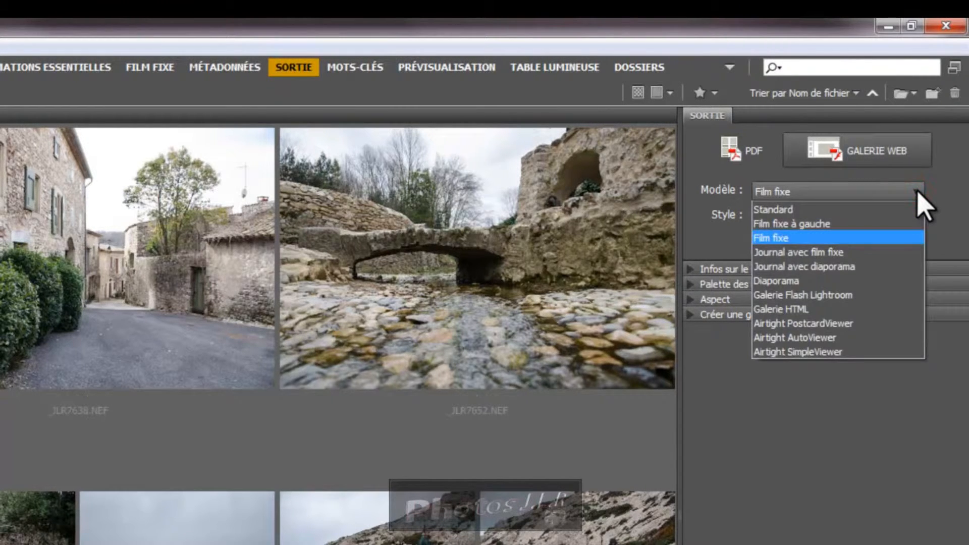
left_click(791, 211)
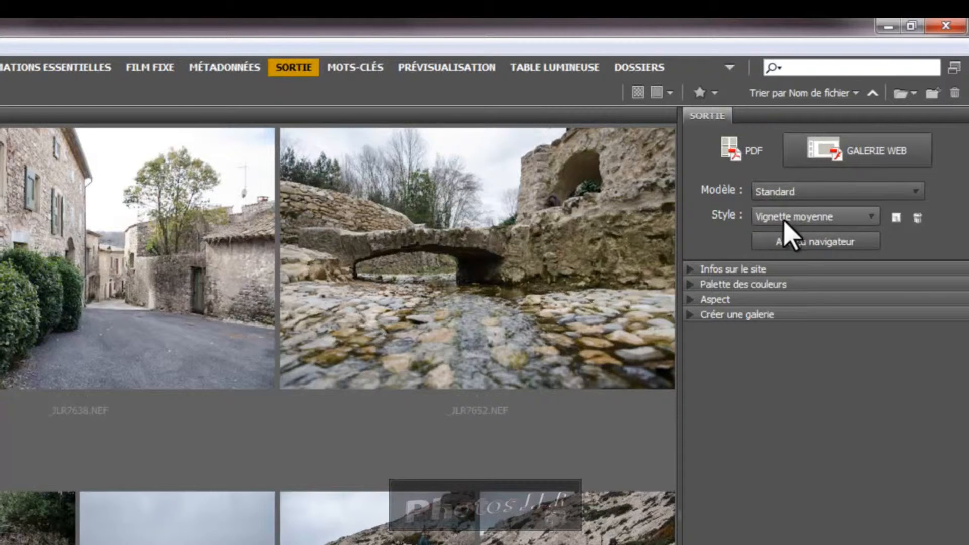
left_click(873, 218)
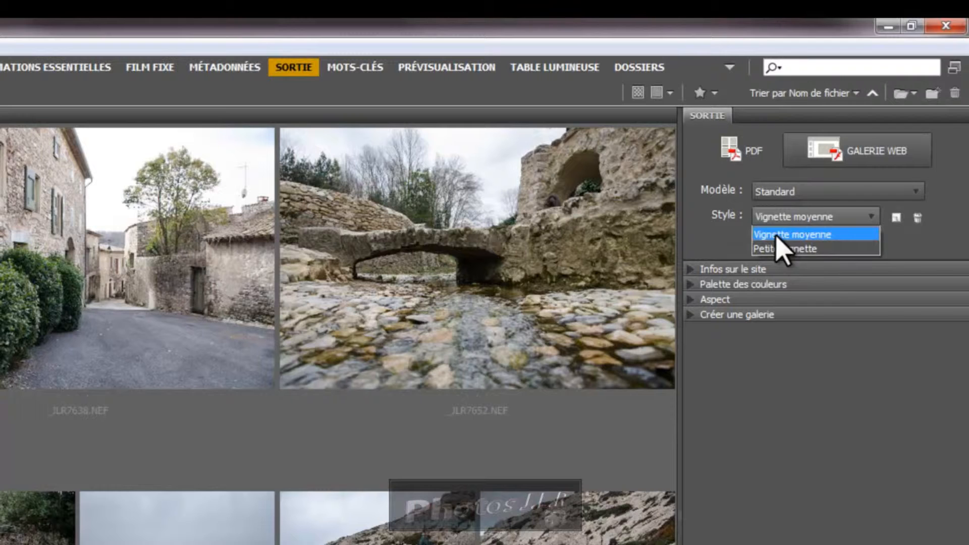
left_click(940, 235)
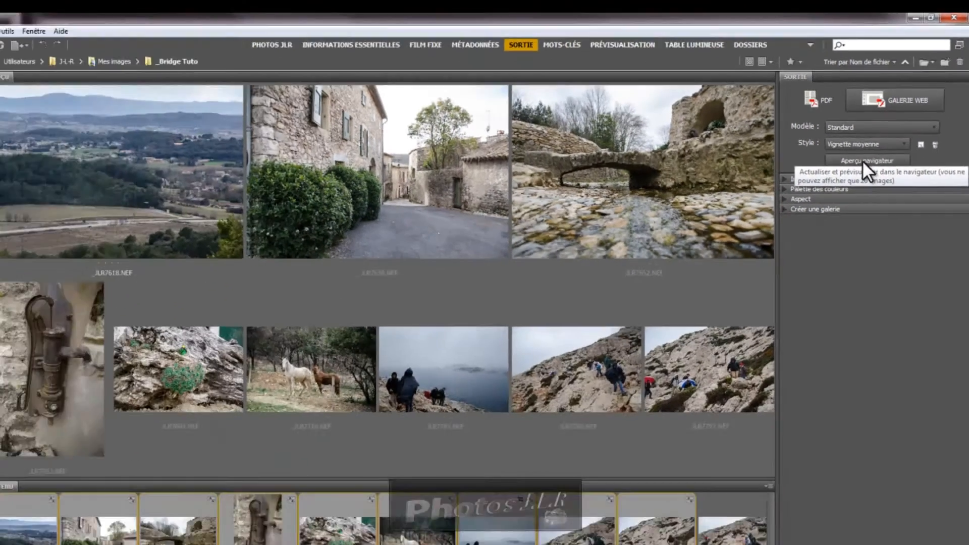
Preview the gallery in a maximized browser window, play its slideshow, and close the preview
left_click(811, 238)
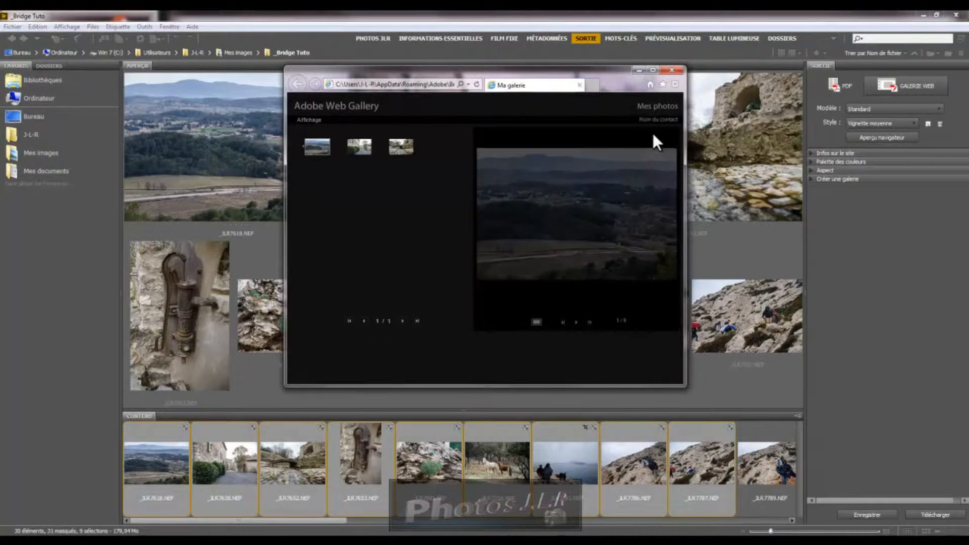
left_click(652, 70)
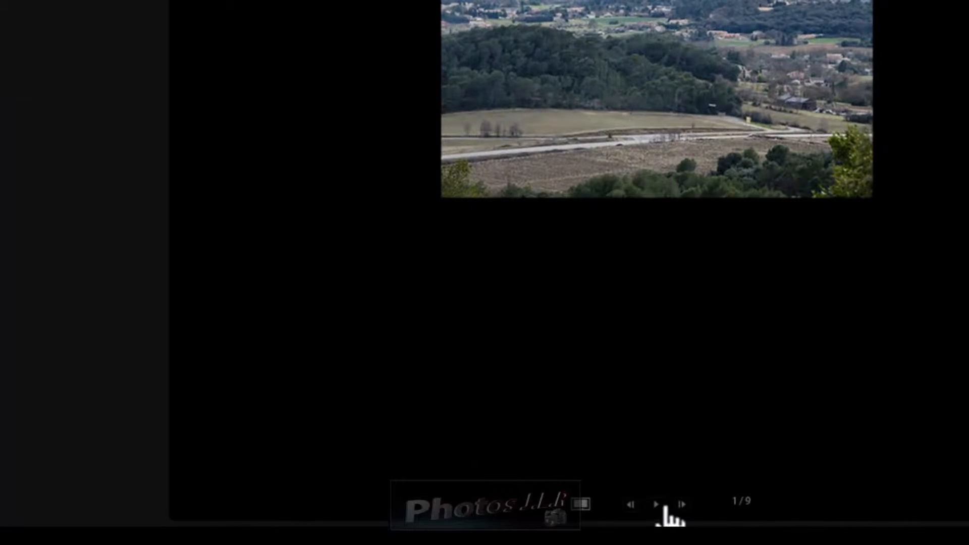
left_click(657, 505)
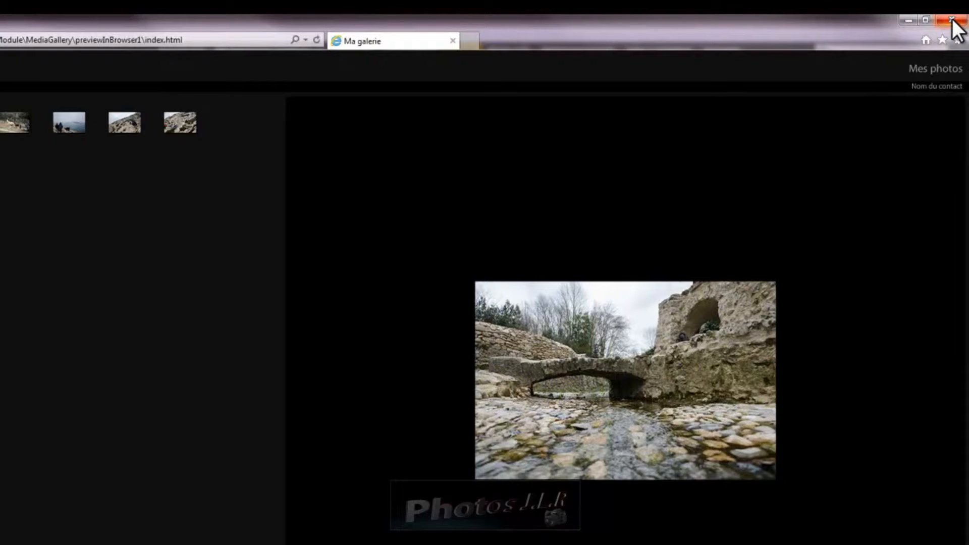
left_click(452, 40)
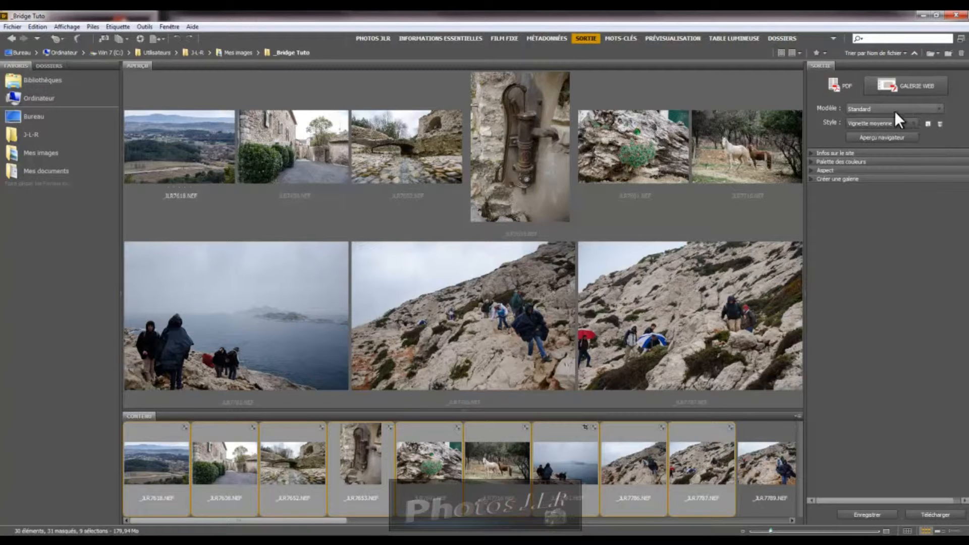
Set the gallery template to Film fixe à gauche and check it in a browser preview
left_click(938, 108)
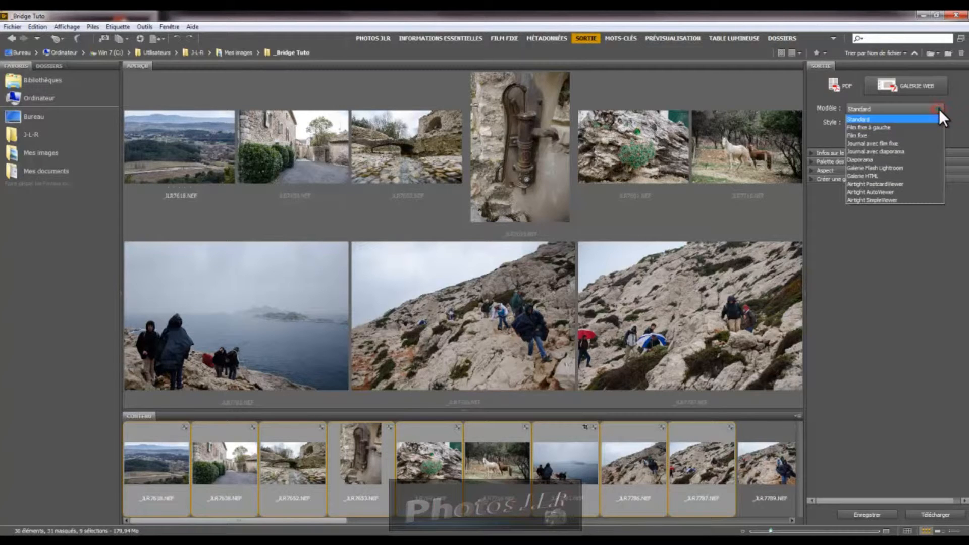
left_click(870, 127)
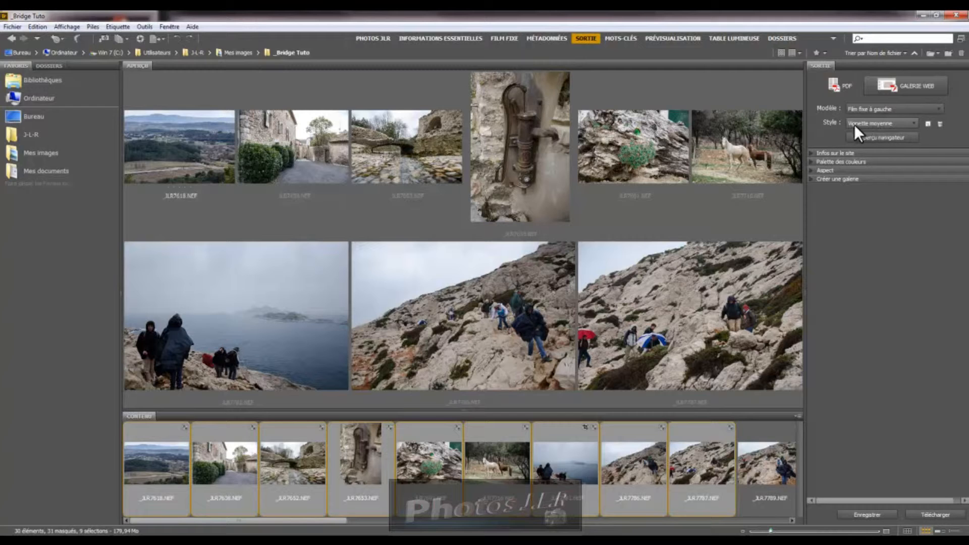
left_click(878, 137)
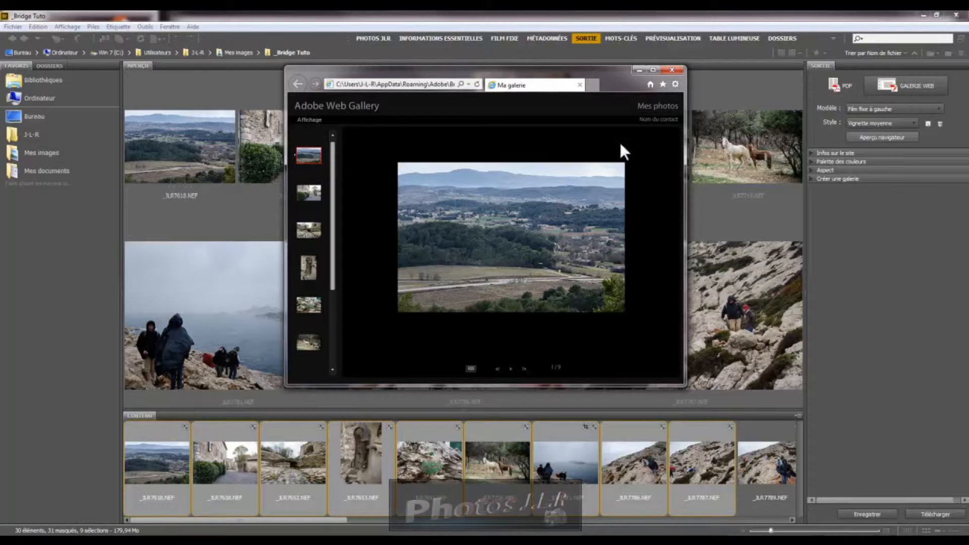
left_click(580, 84)
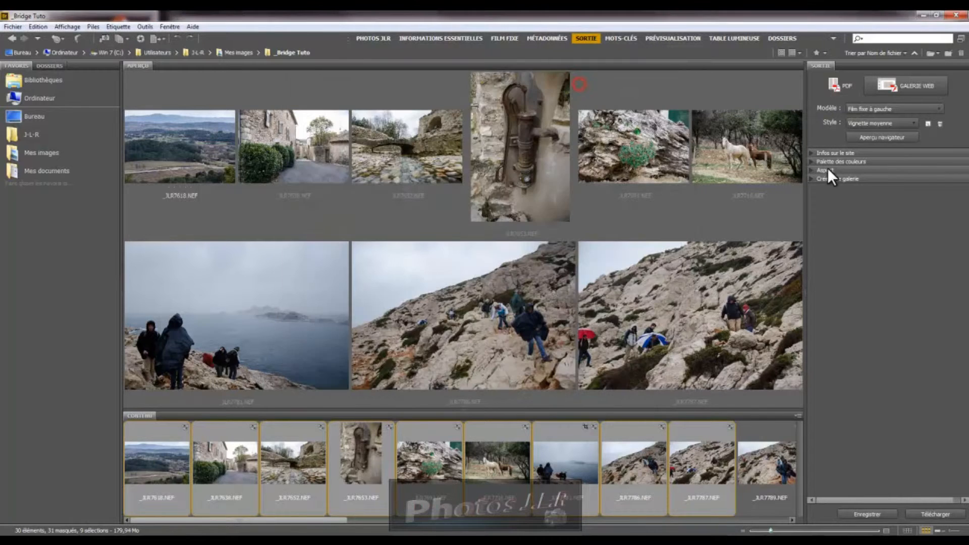
Change the gallery style to Grande vignette and check the thumbnail strip in a browser preview
left_click(914, 123)
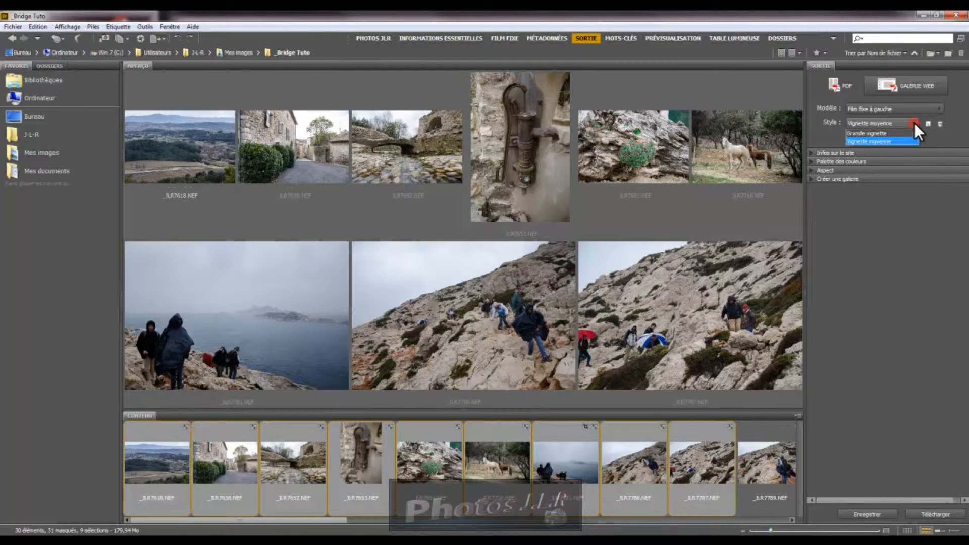
left_click(868, 133)
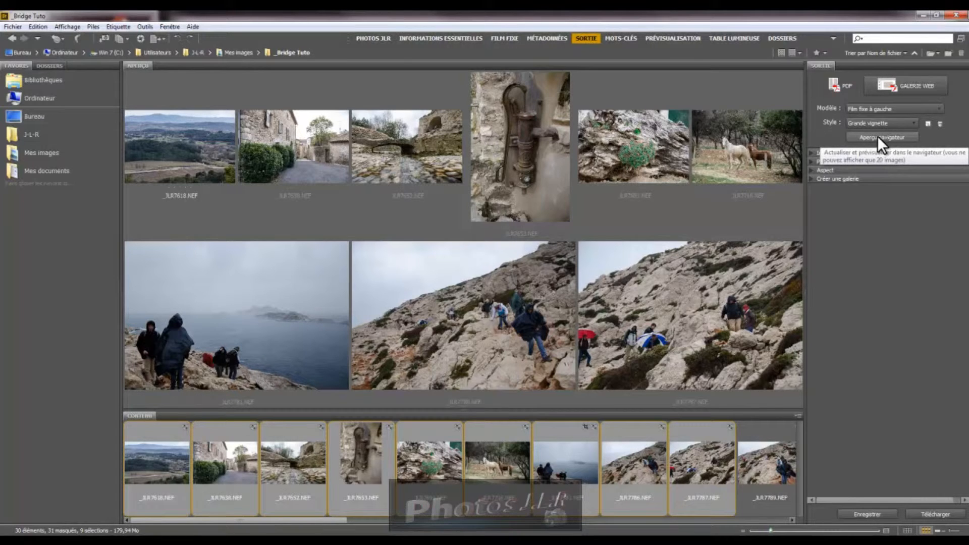
left_click(877, 135)
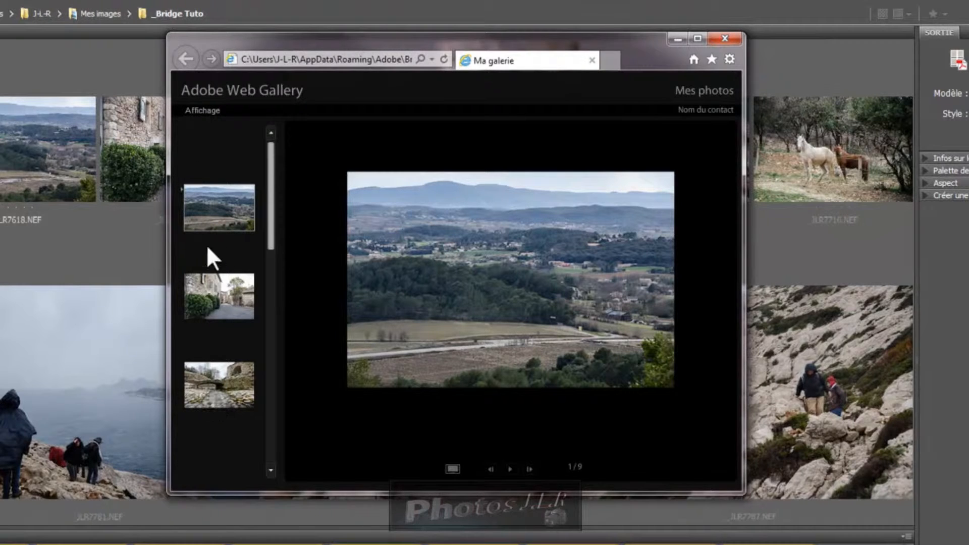
left_click_drag(273, 226, 279, 310)
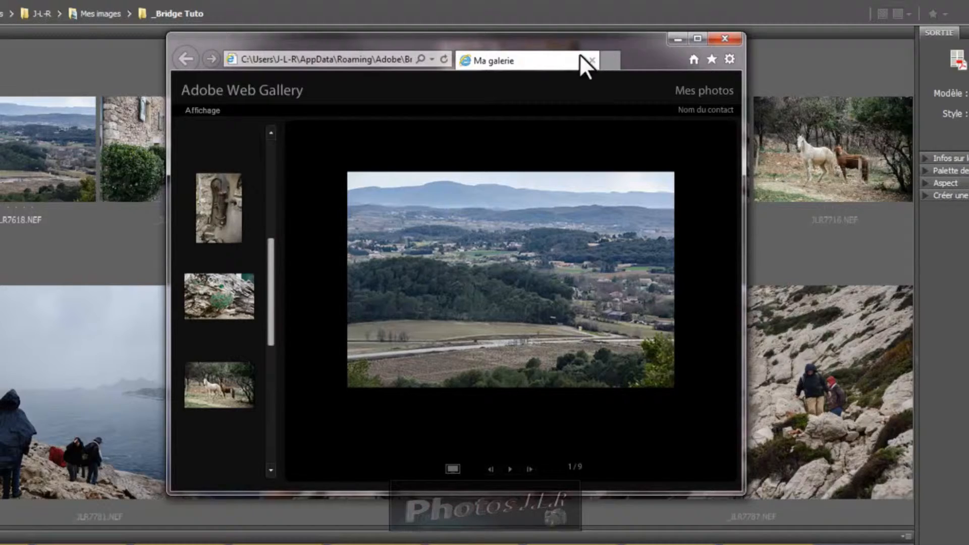
left_click(592, 59)
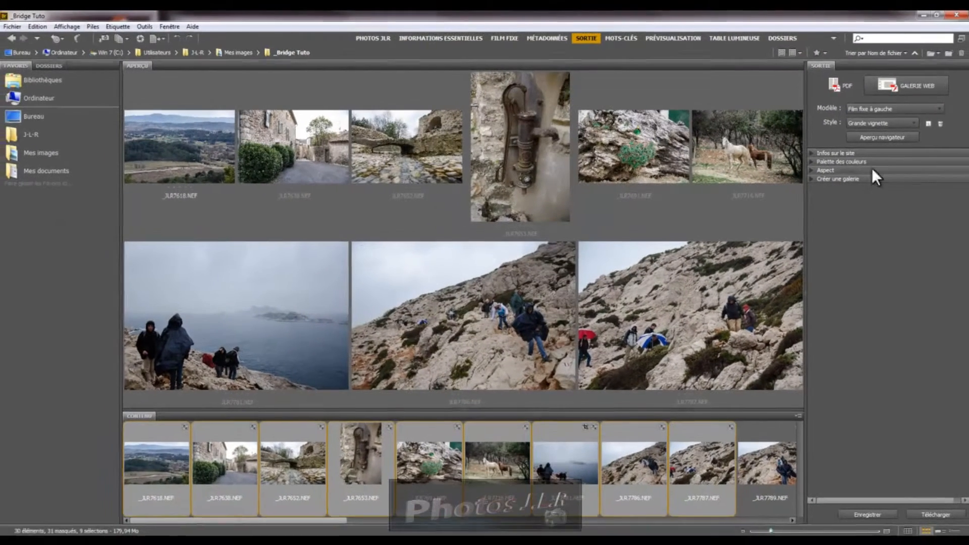
Examine the available gallery templates and the site information fields, leaving the settings as they are
left_click(939, 108)
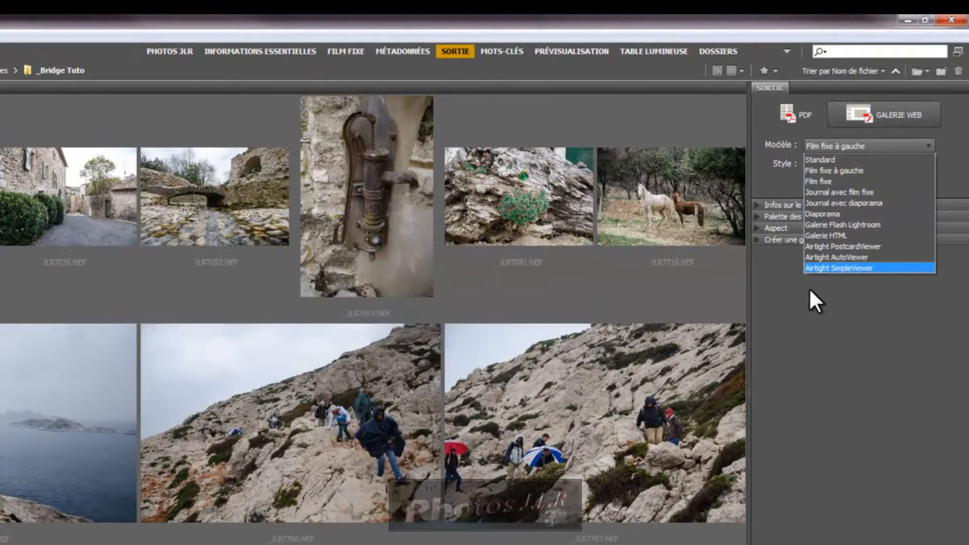
left_click(811, 290)
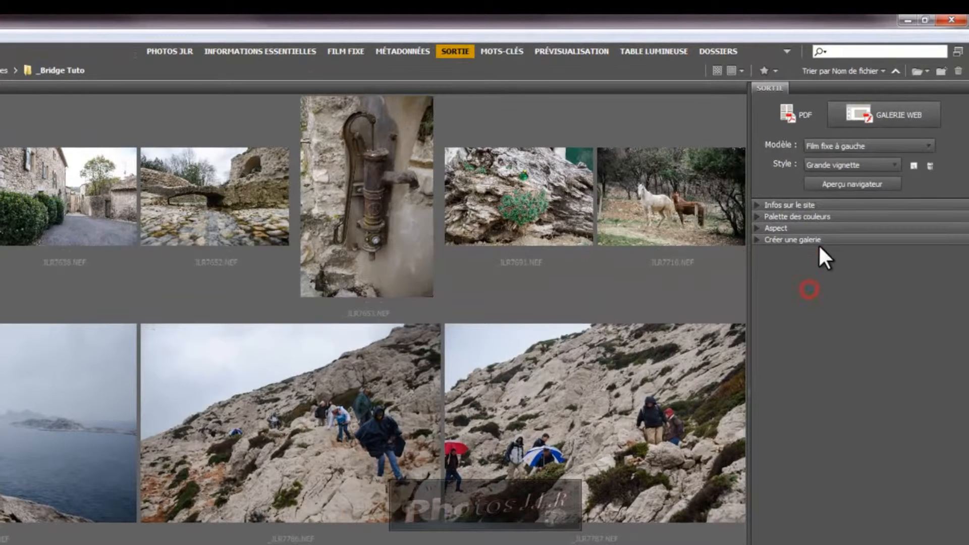
left_click(758, 204)
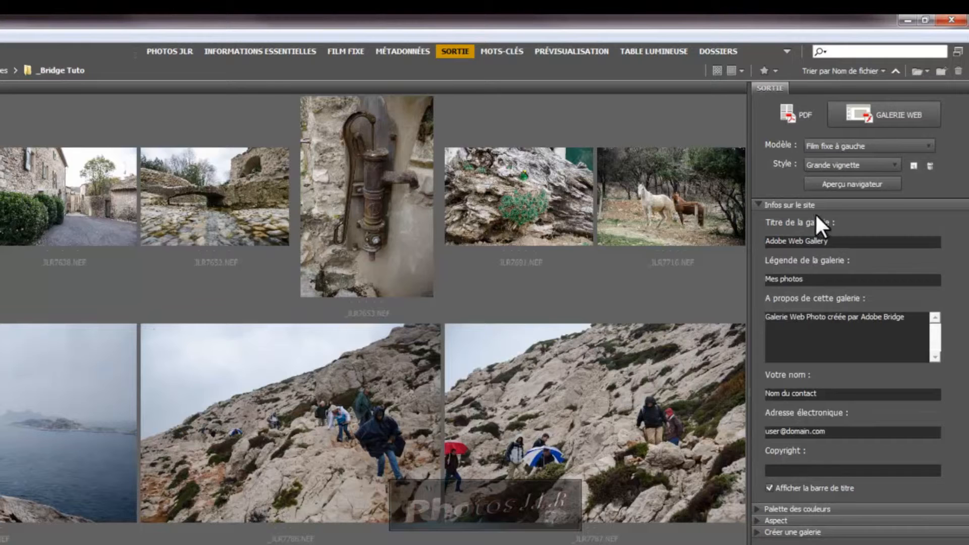
left_click(759, 200)
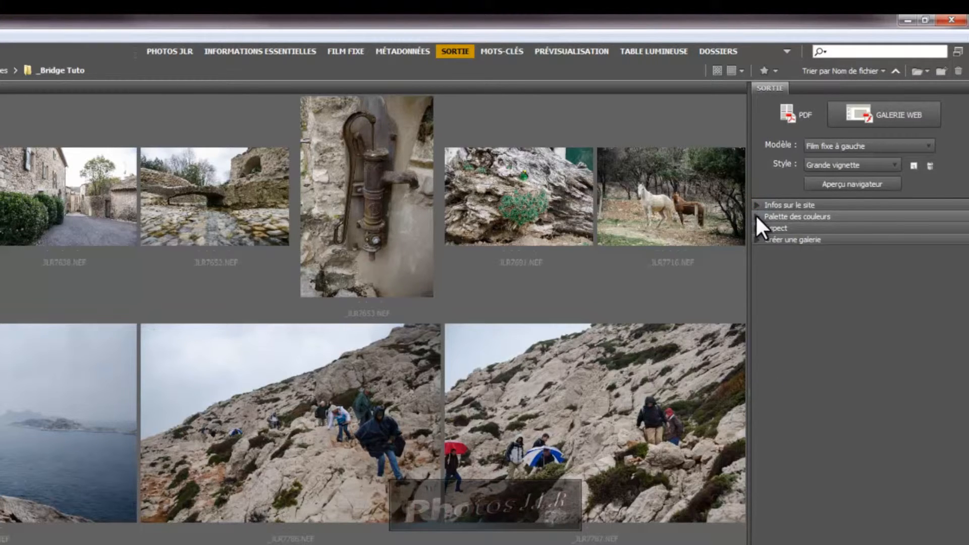
Examine the gallery's colour palette settings, including the colour picker for the main background colour
left_click(756, 215)
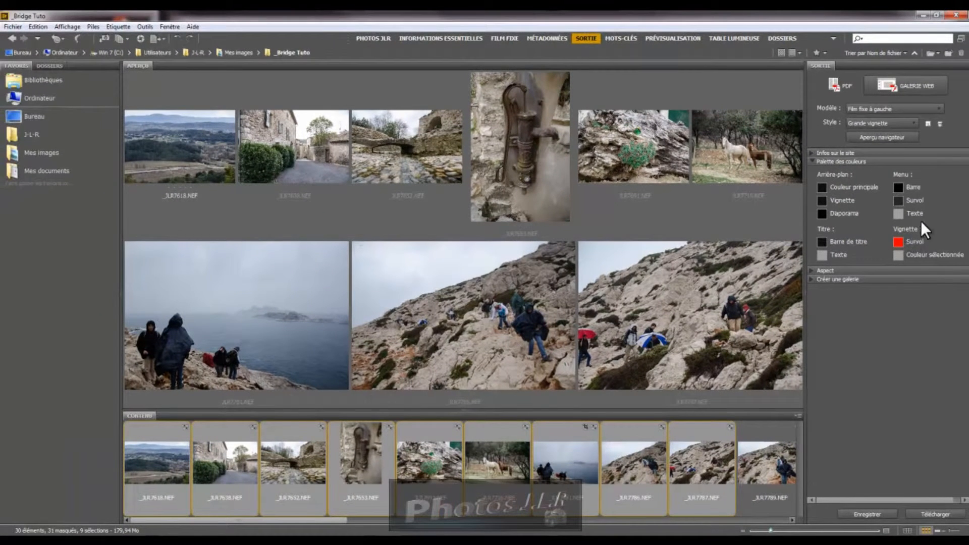
left_click(822, 187)
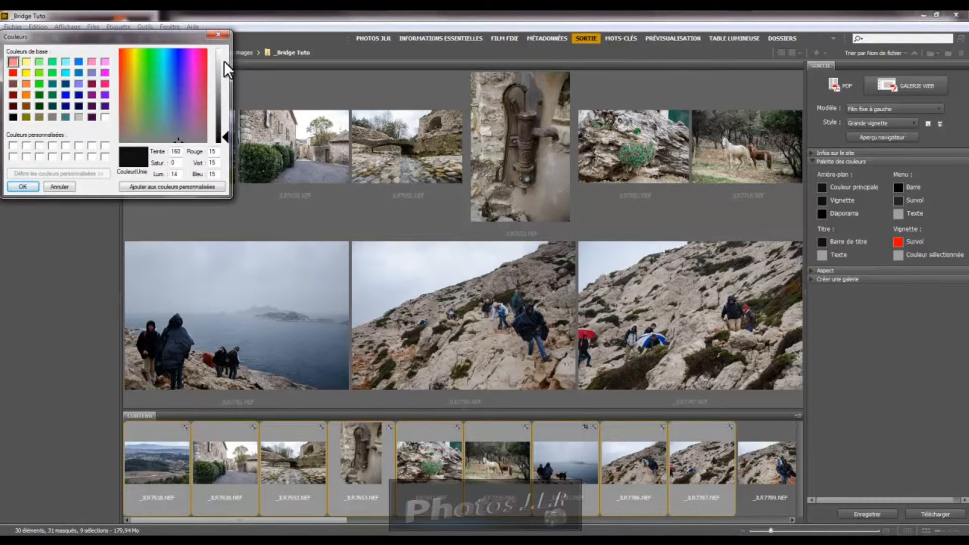
left_click(218, 33)
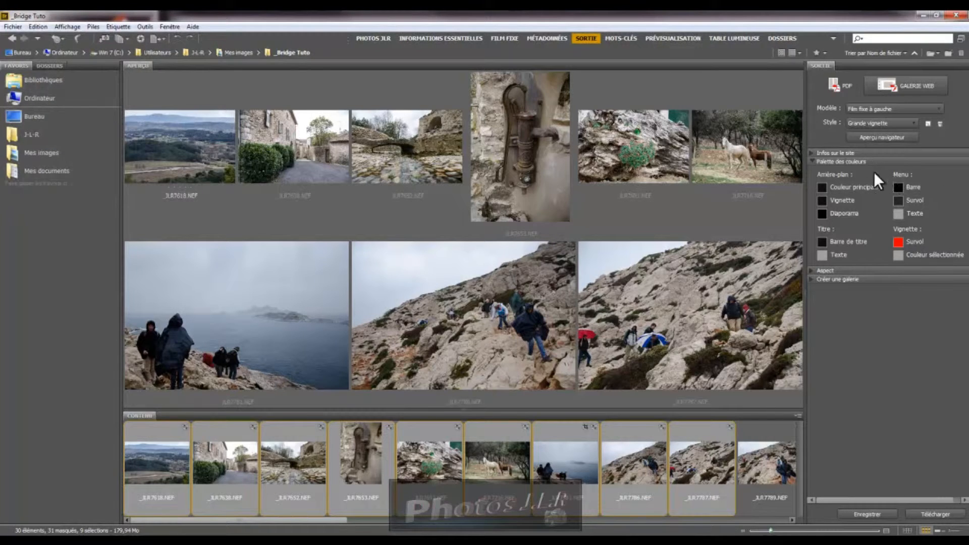
left_click(810, 159)
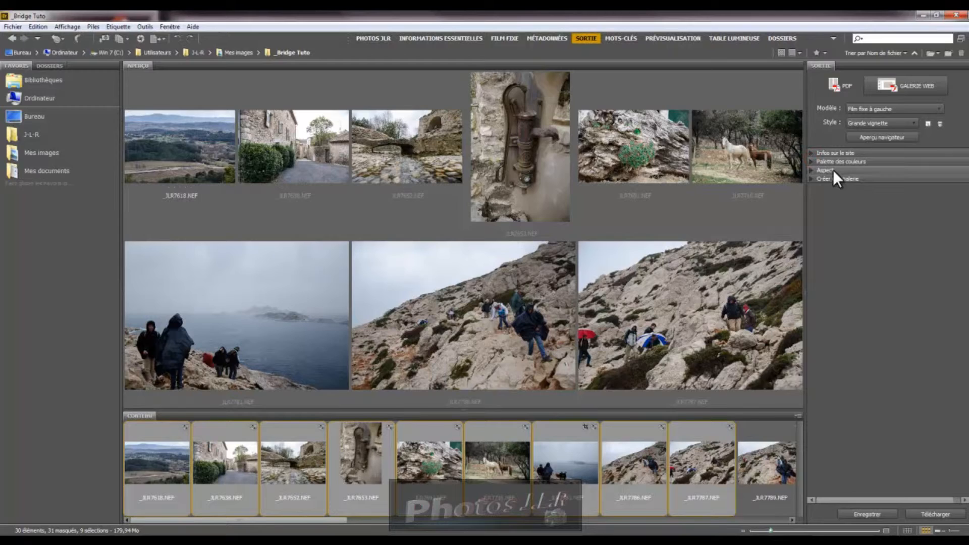
Examine the gallery's Aspect settings, including the slide duration and the available transition effects
left_click(810, 170)
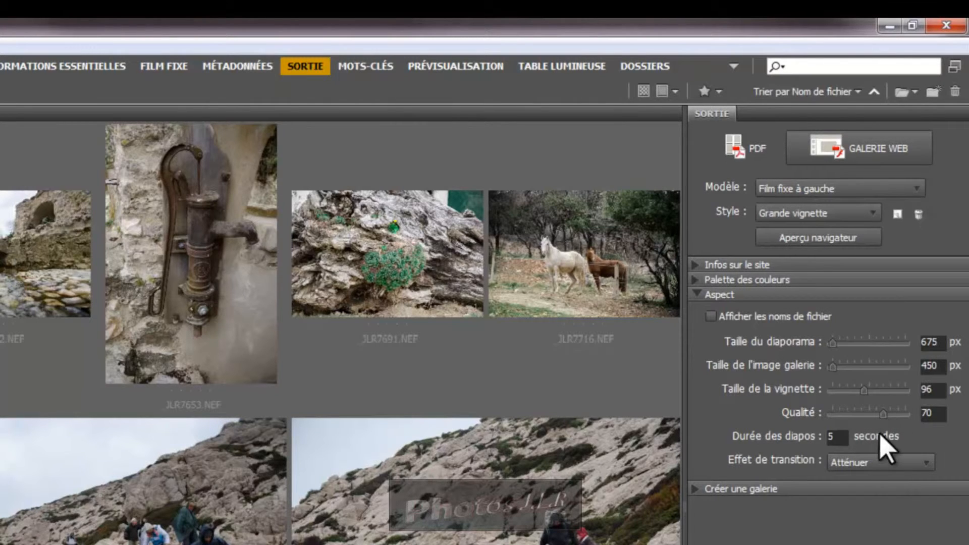
double_click(838, 437)
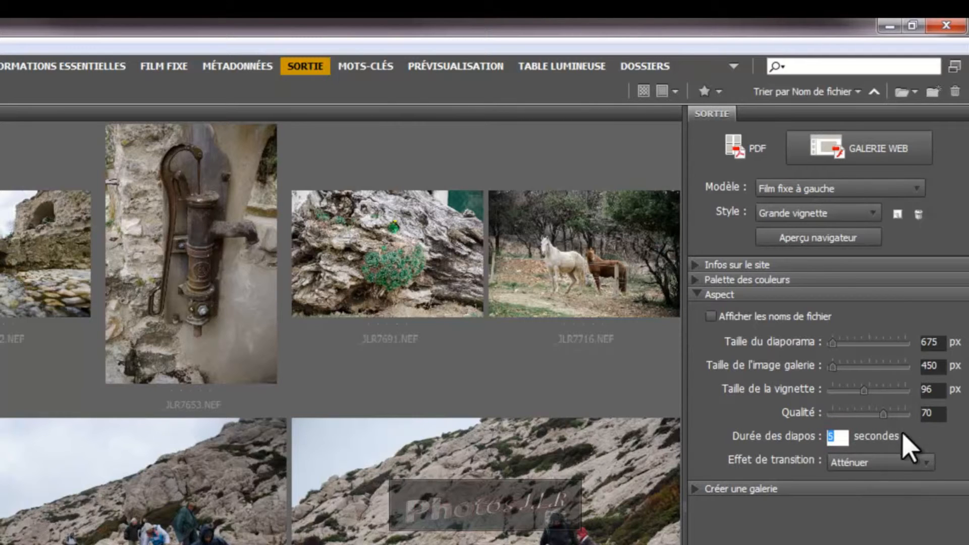
left_click(838, 437)
left_click(926, 461)
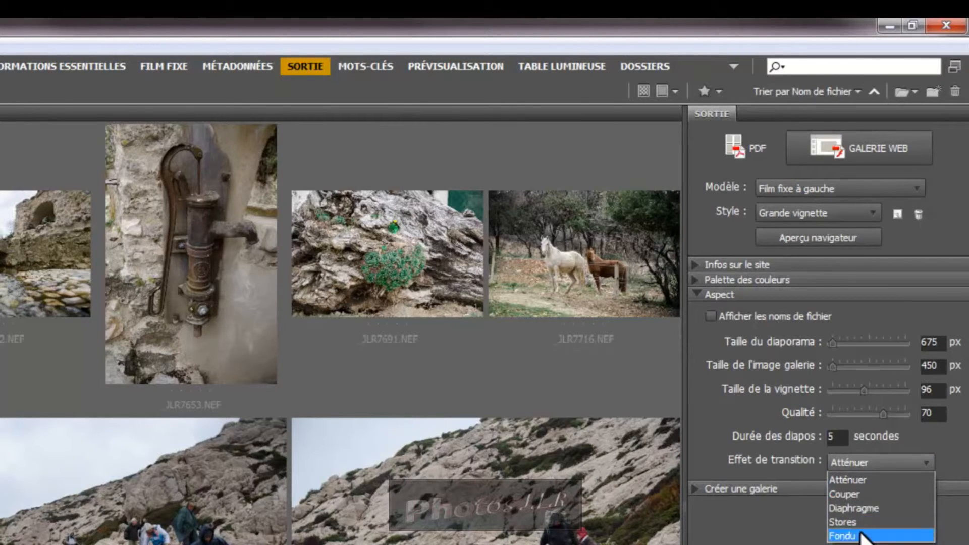
left_click(940, 462)
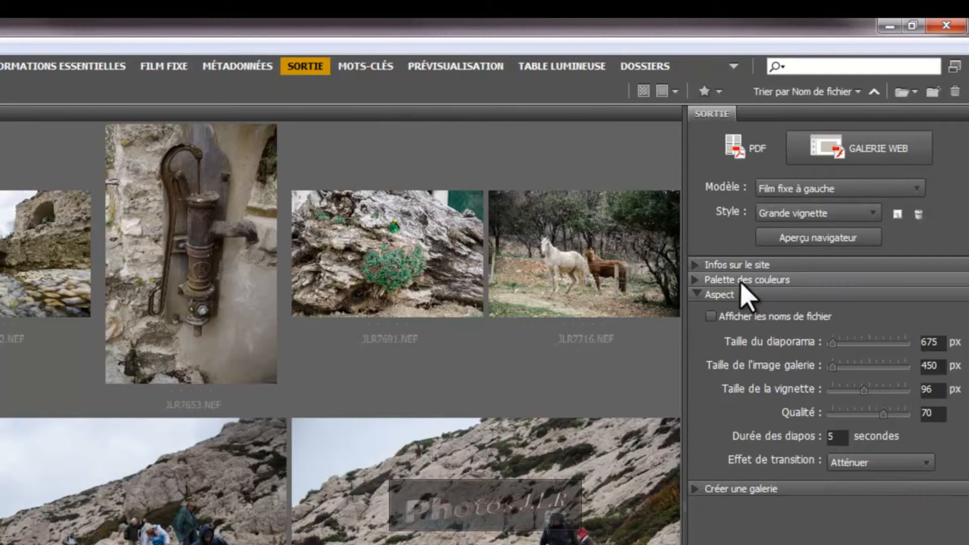
left_click(701, 295)
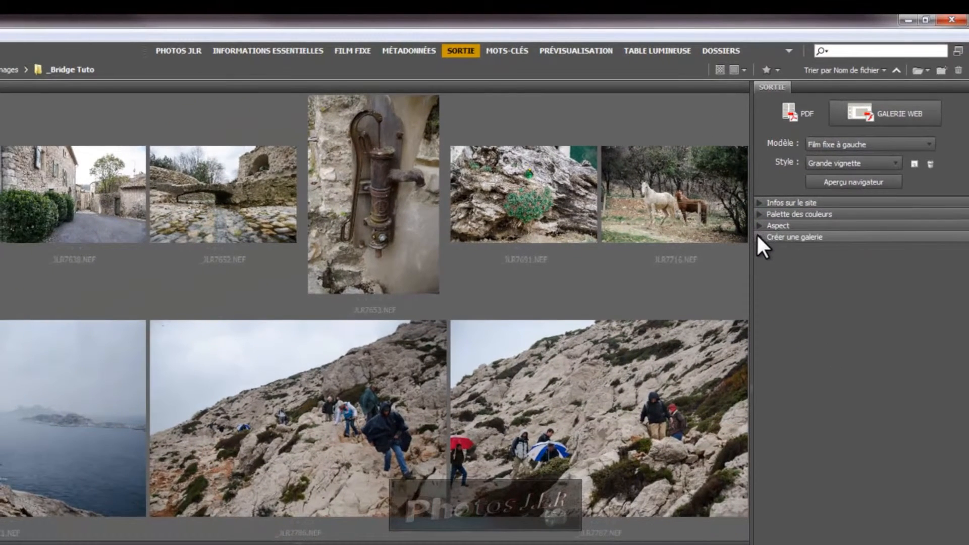
Save the web gallery under the name Ma galerie in D:\Didacticiels
left_click(758, 236)
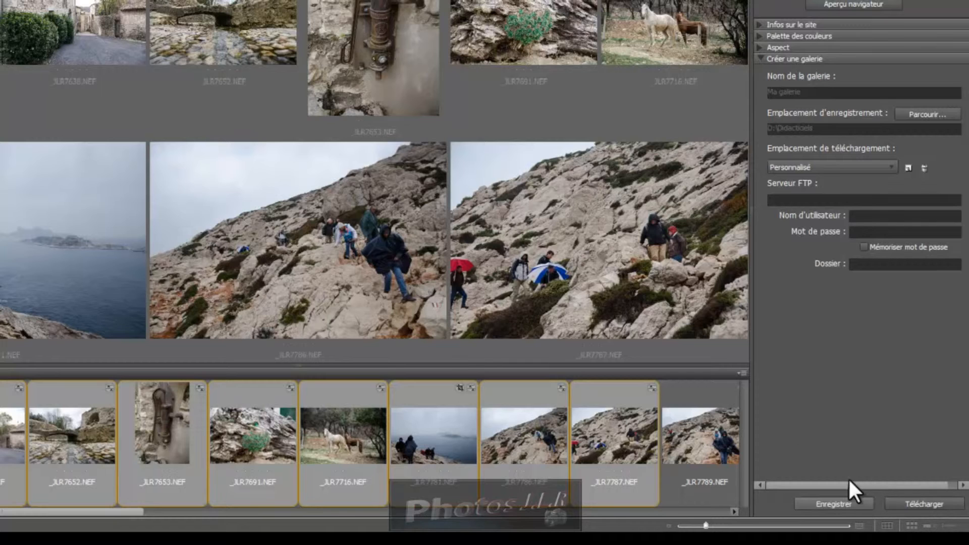
left_click(827, 502)
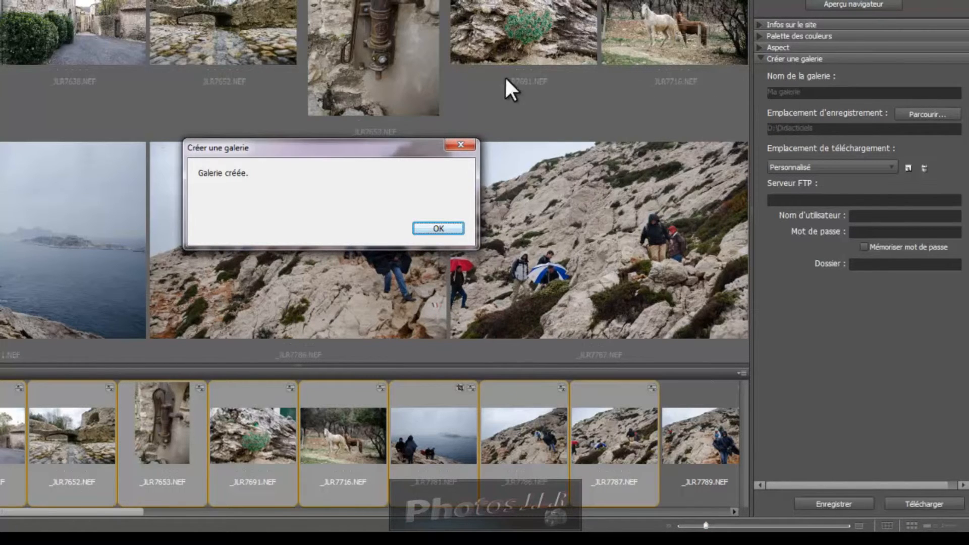
left_click(439, 228)
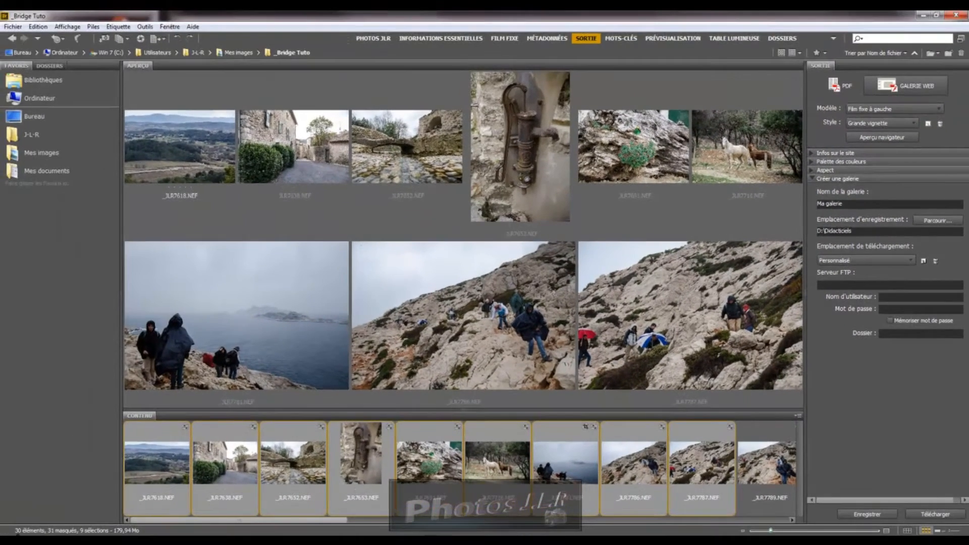
Switch to Windows Explorer and open the saved Ma galerie folder inside Documents > Didacticiels
key("super")
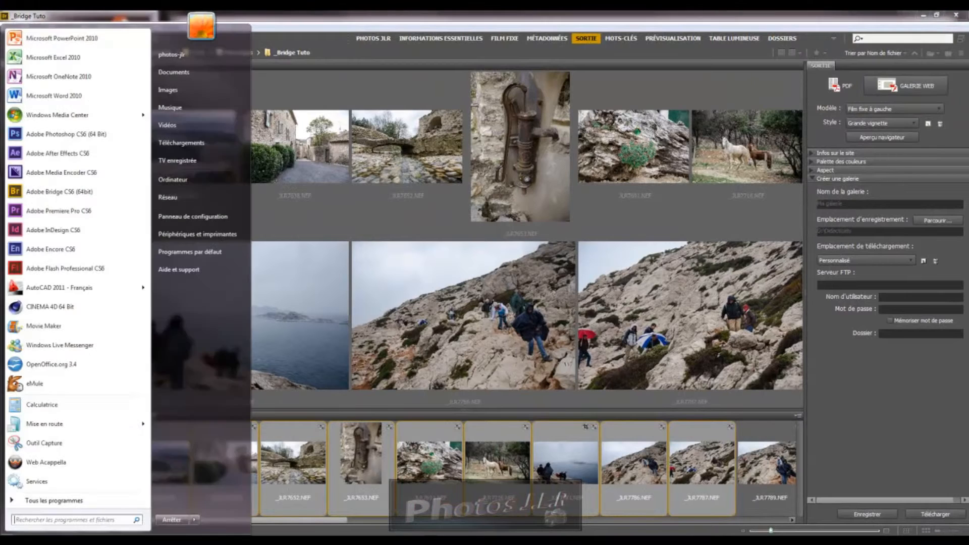
left_click(199, 71)
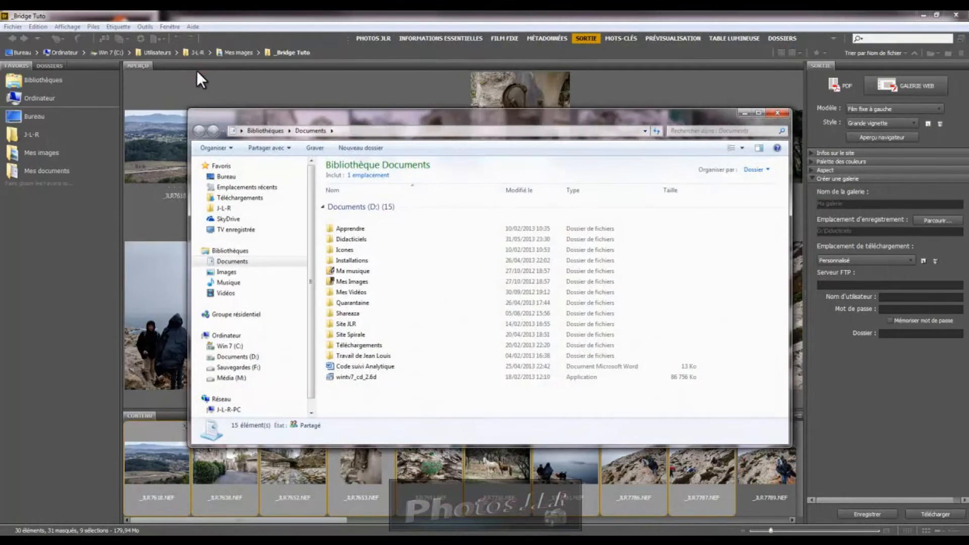
double_click(332, 238)
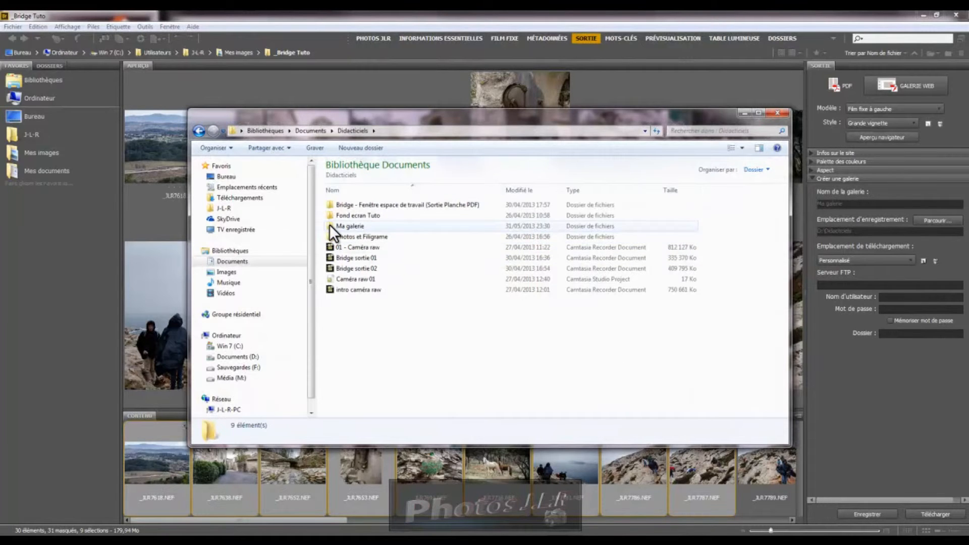
double_click(330, 225)
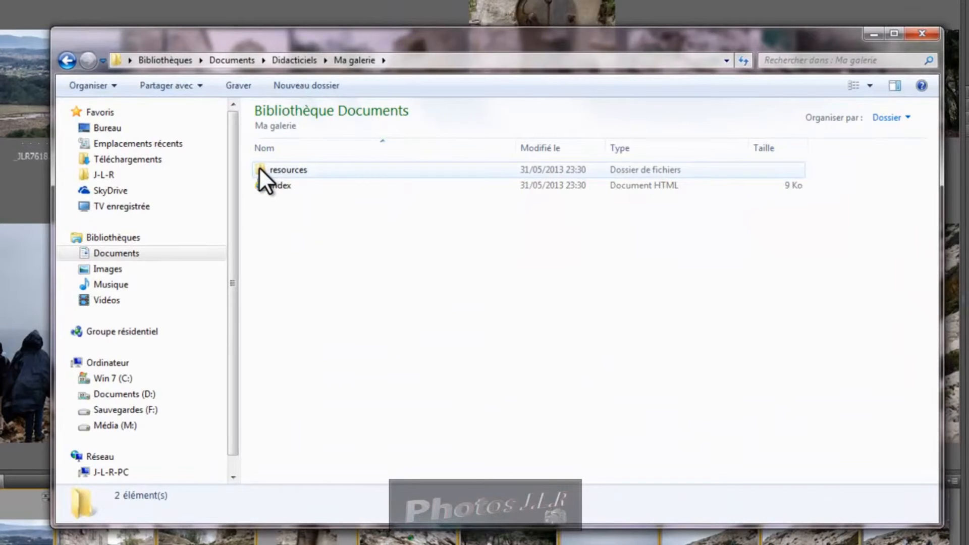
Examine the gallery's resources folder and its images subfolder, and return to the Ma galerie folder
double_click(259, 167)
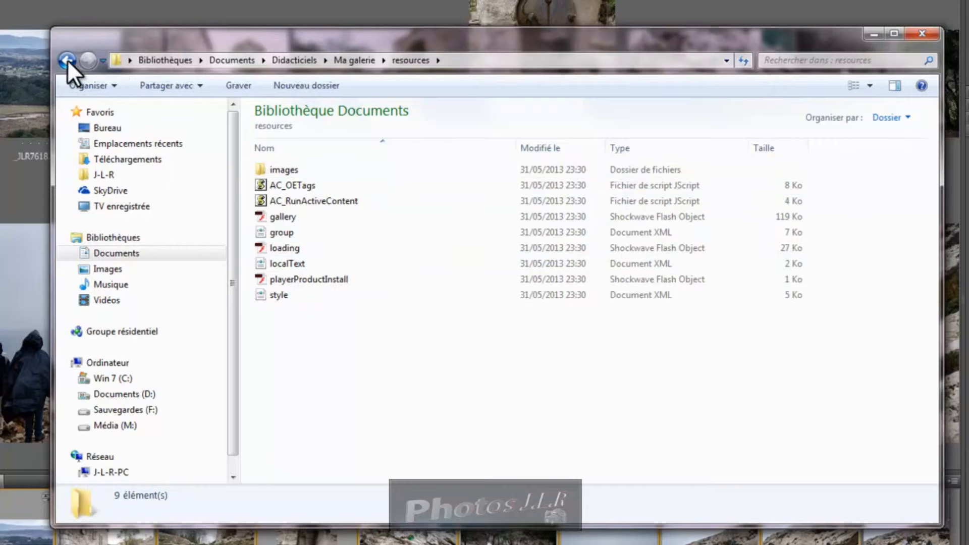
left_click(262, 167)
double_click(262, 167)
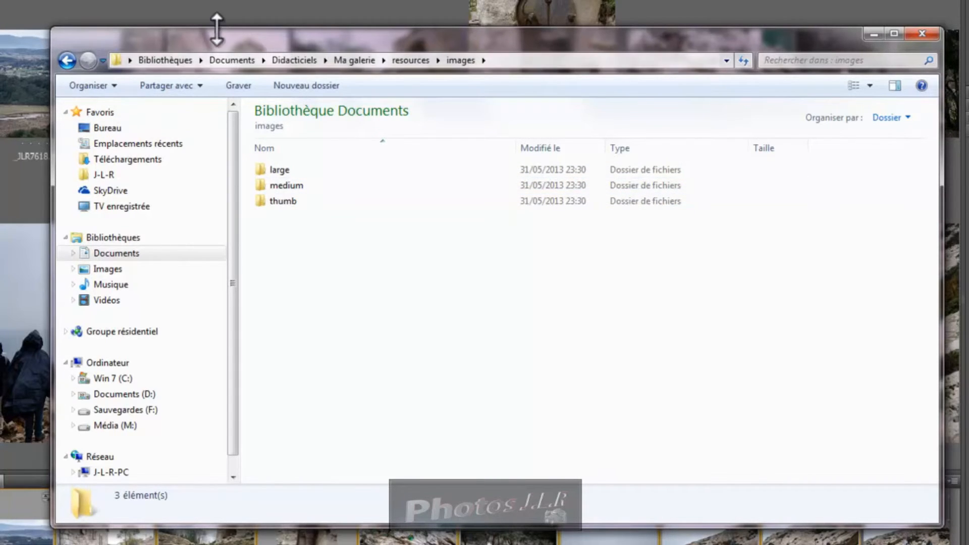
left_click(68, 59)
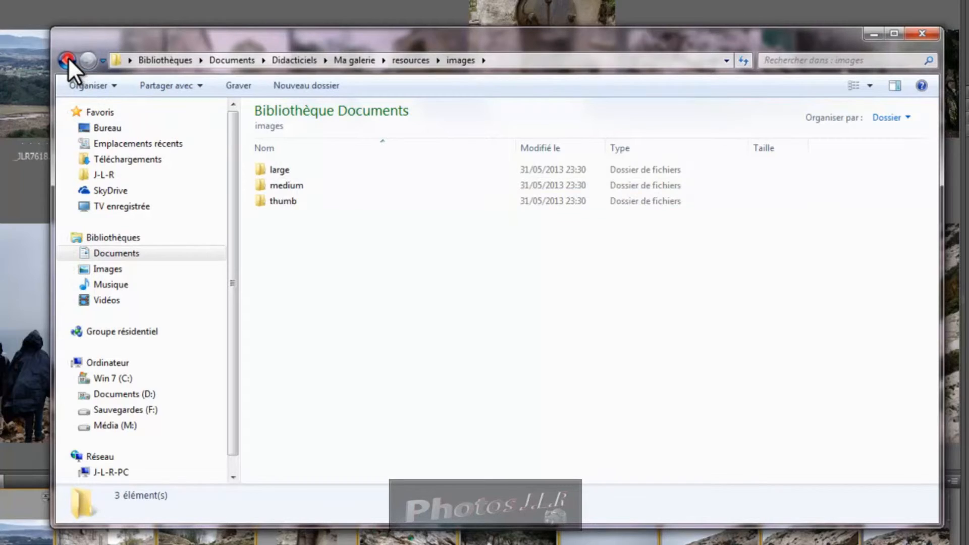
left_click(68, 59)
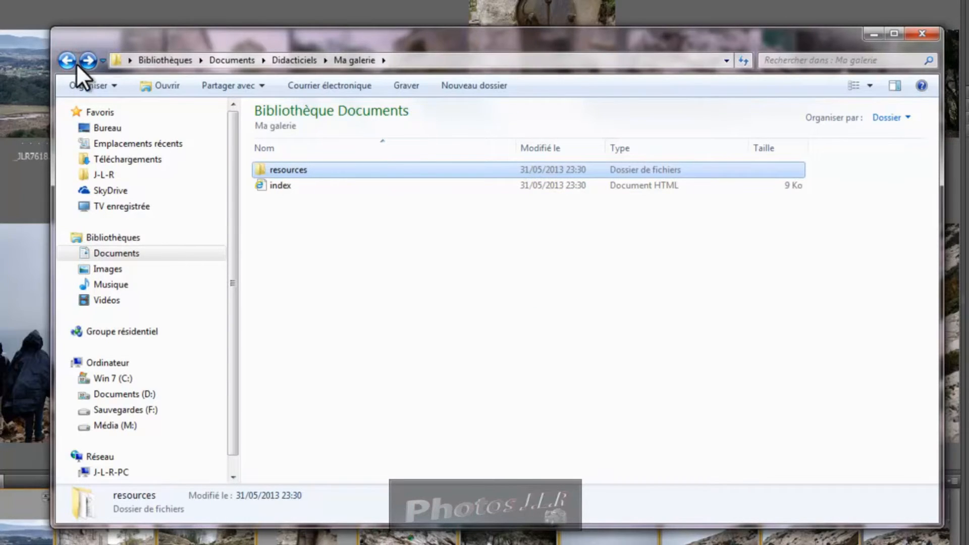
Open the gallery's index page in the browser, dismiss the Flash Player security warning, maximize the window and start the slideshow
double_click(261, 184)
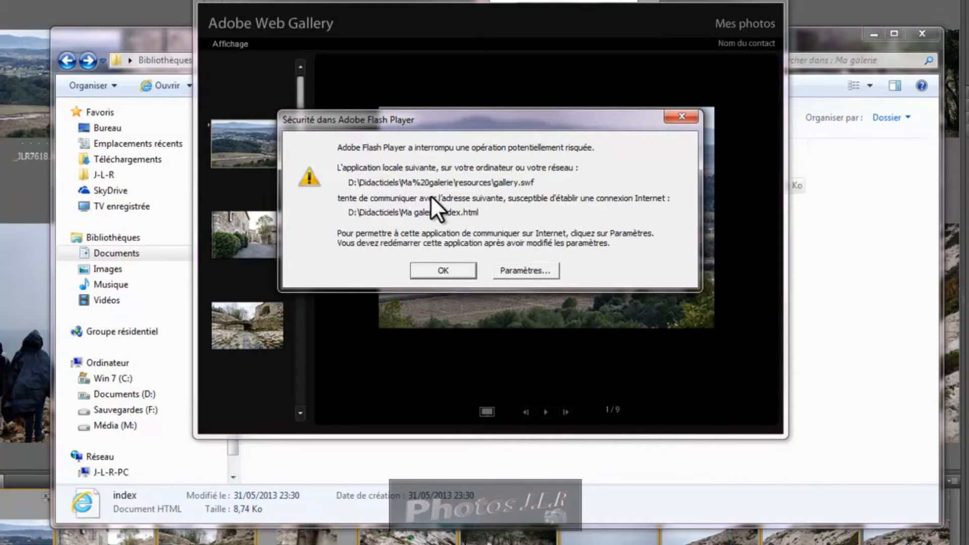
left_click(449, 268)
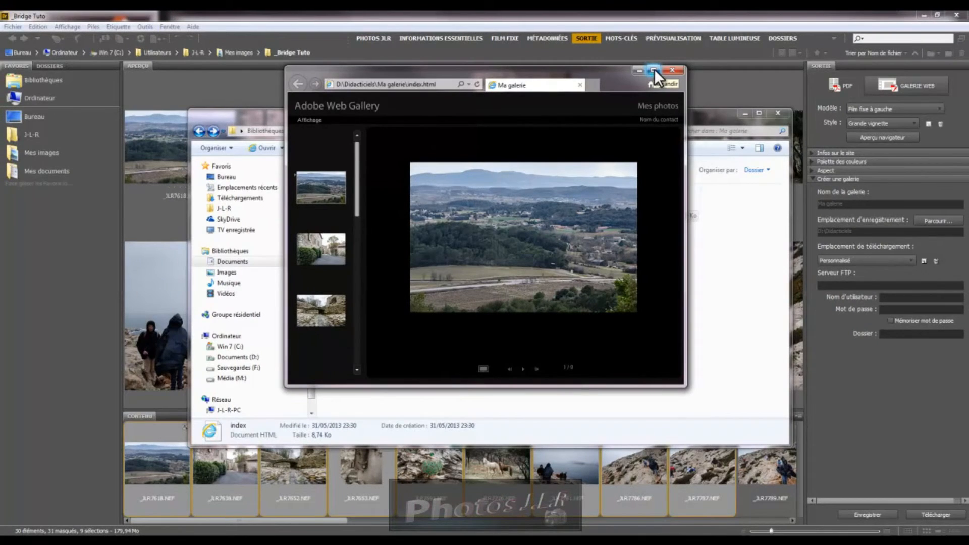
left_click(653, 70)
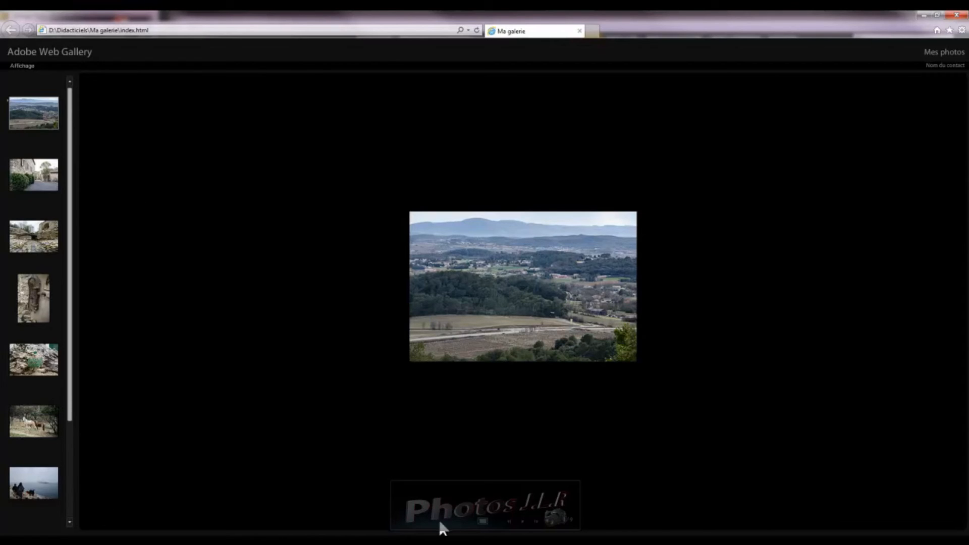
left_click(522, 521)
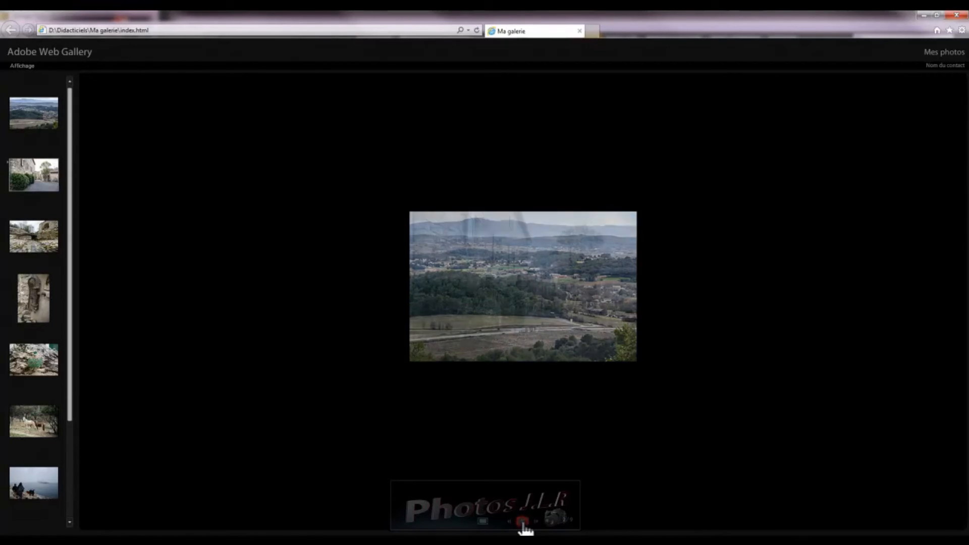